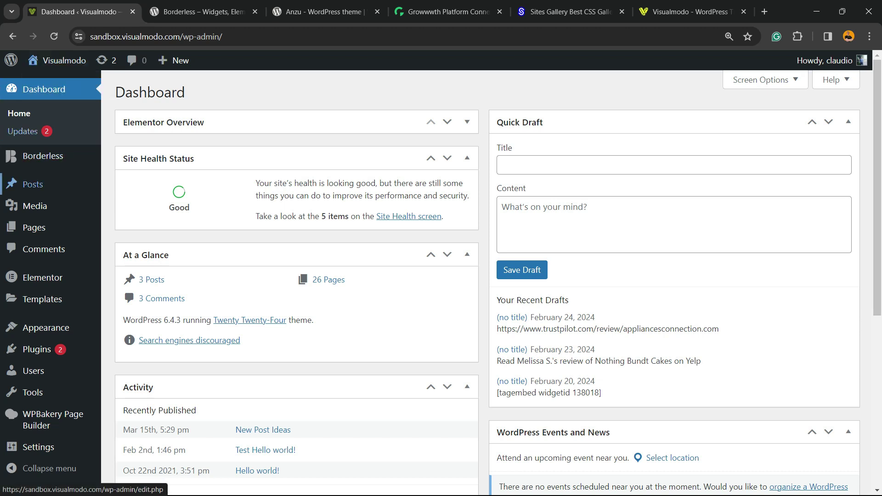
# Step: Open the page for adding new plugins and search for "Duplicator"
pyautogui.moveTo(37, 349)
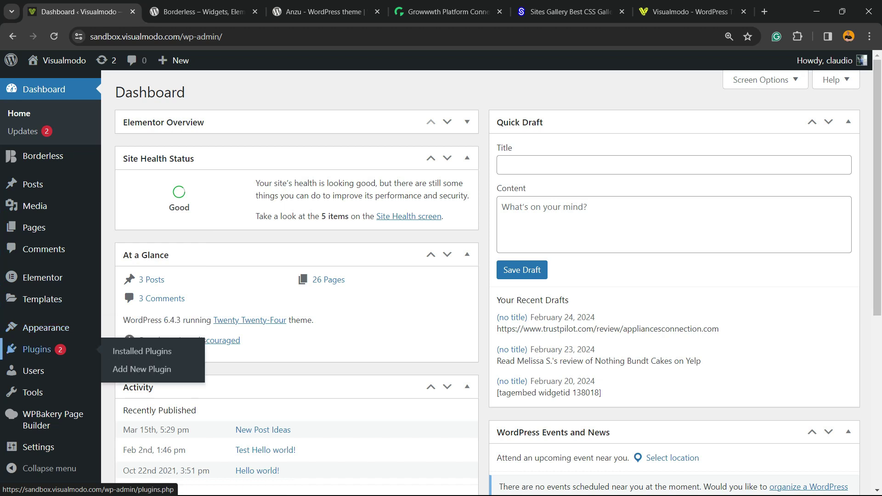
pyautogui.click(161, 369)
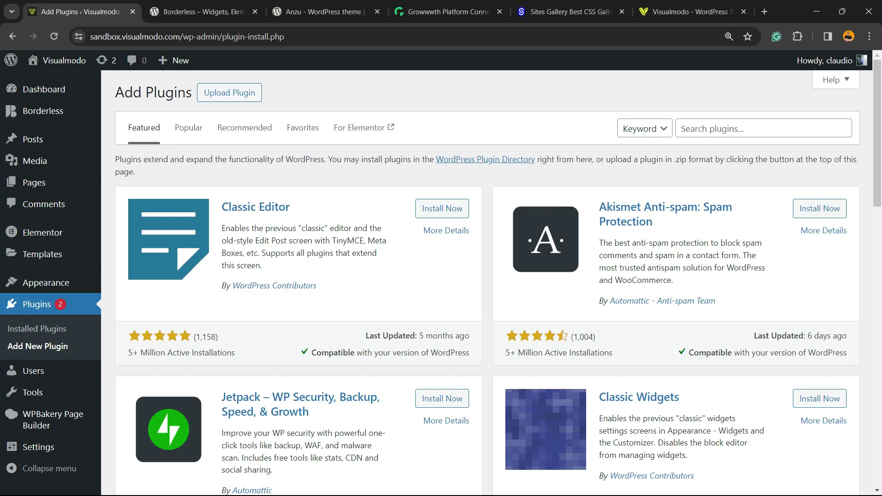
pyautogui.click(669, 129)
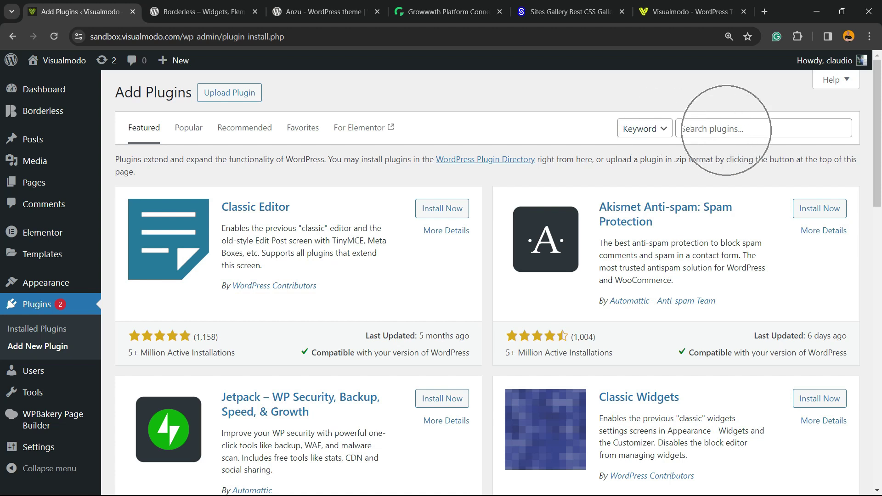
pyautogui.click(727, 130)
pyautogui.write('Duplicator')
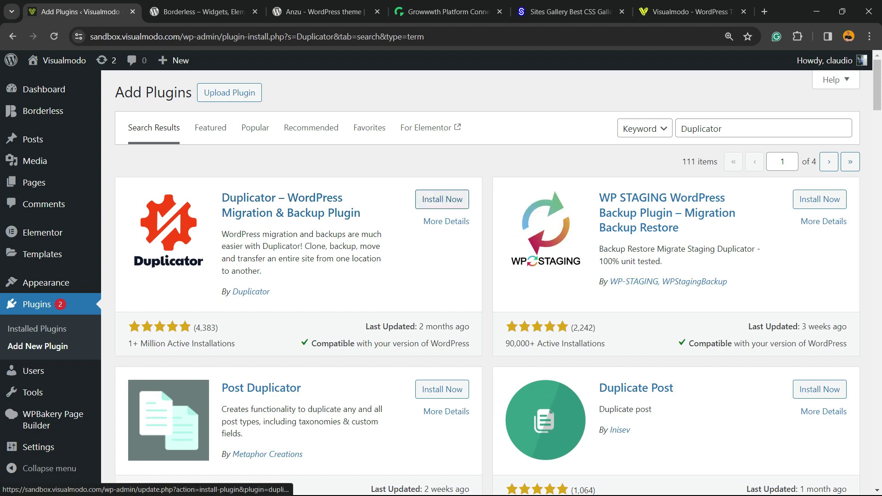
# Step: Install and activate the Duplicator – WordPress Migration & Backup Plugin
pyautogui.click(443, 199)
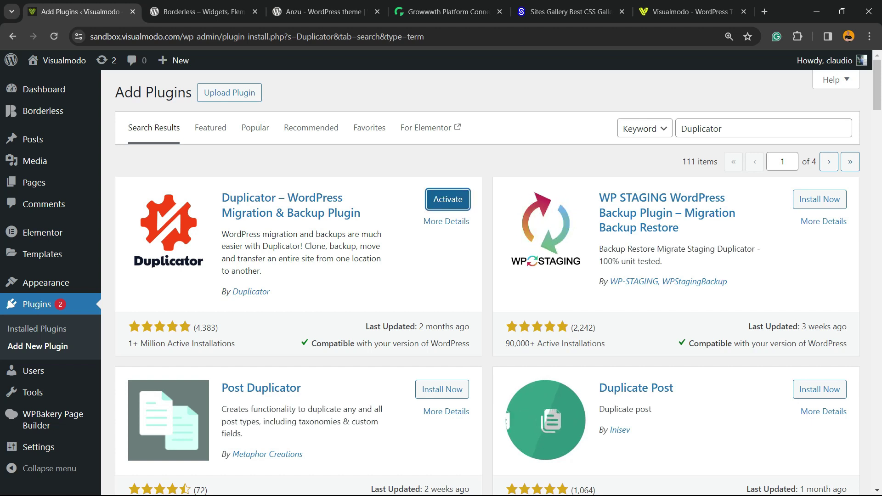
pyautogui.click(448, 199)
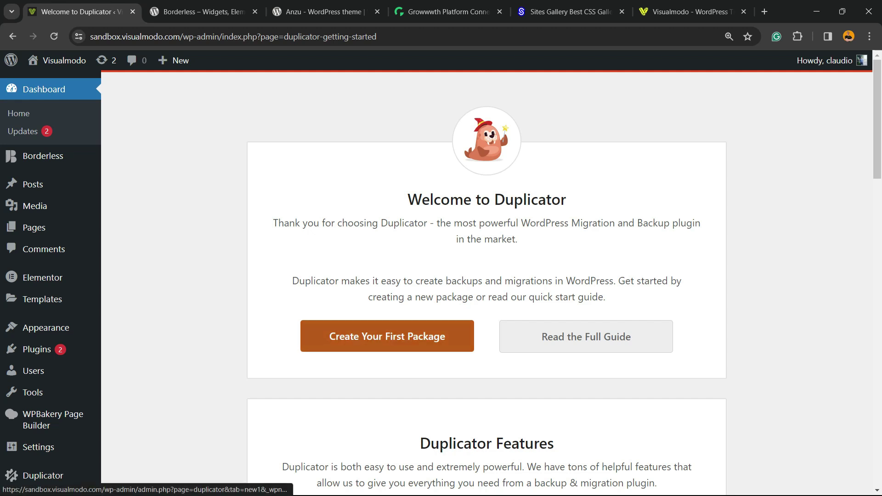
# Step: Start creating the first Duplicator package, keeping the name 20240327_visualmodo
pyautogui.click(387, 337)
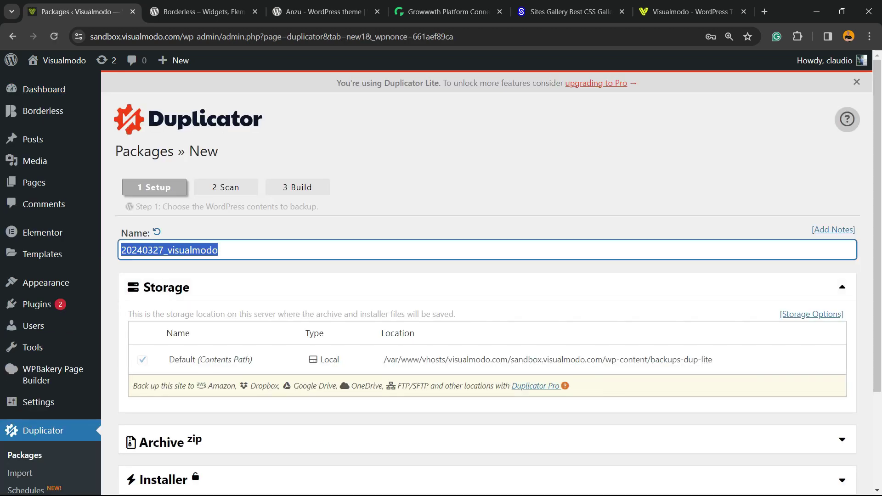
pyautogui.click(219, 250)
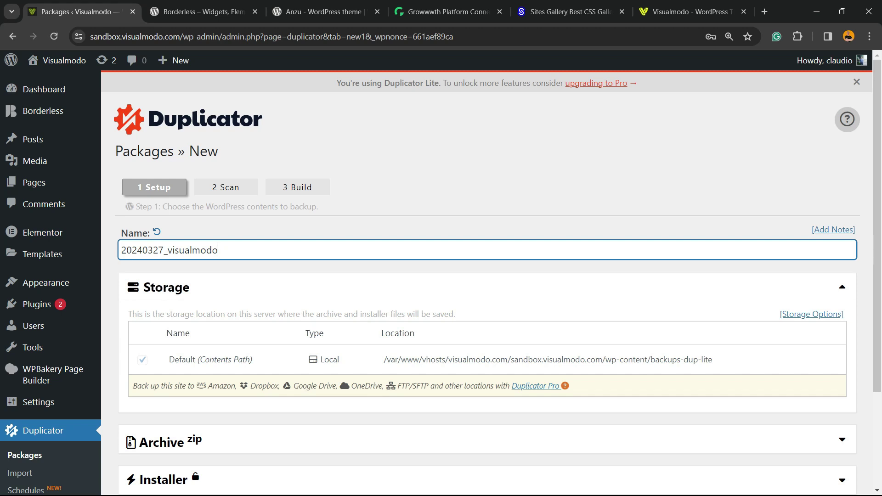
pyautogui.hotkey('ctrl', 'a')
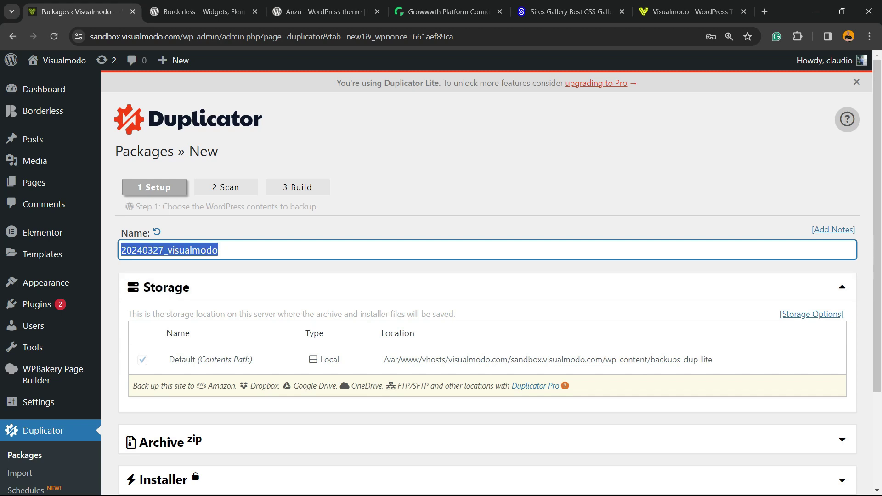
pyautogui.press('End')
# Step: Expand the package's Archive section and show its Database settings
pyautogui.scroll(-2, 487, 276)
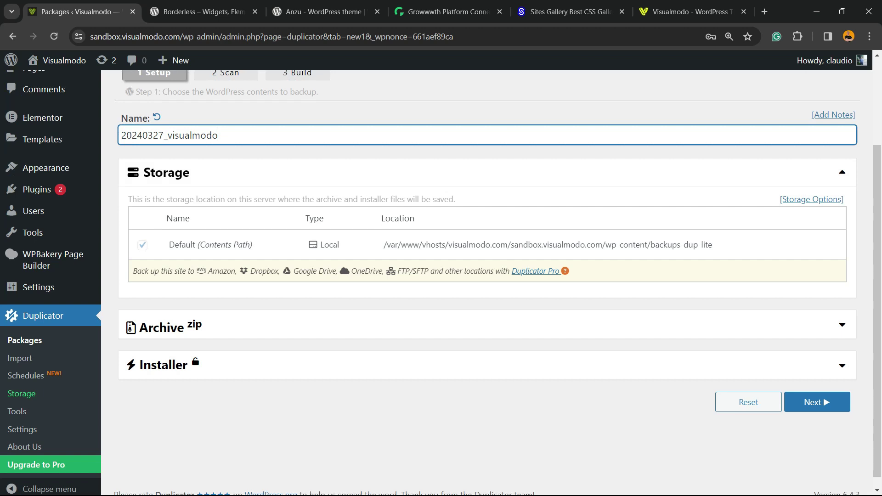
pyautogui.click(487, 324)
pyautogui.scroll(-2, 487, 324)
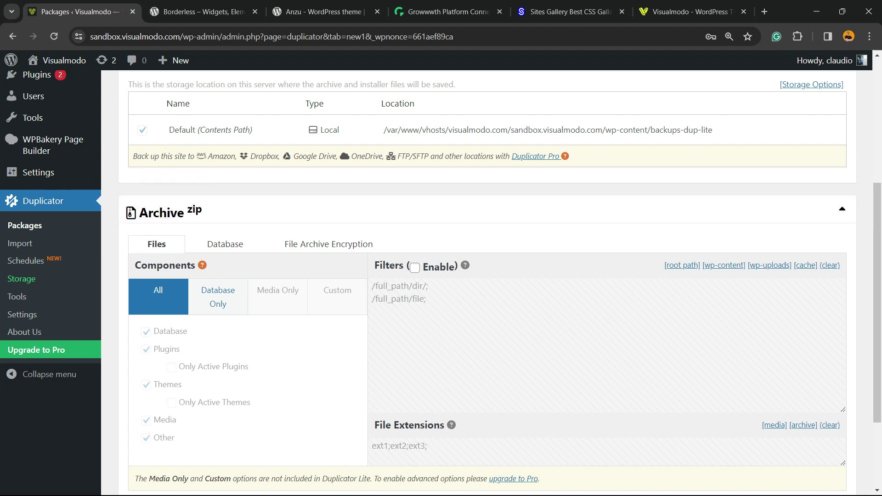
pyautogui.click(224, 244)
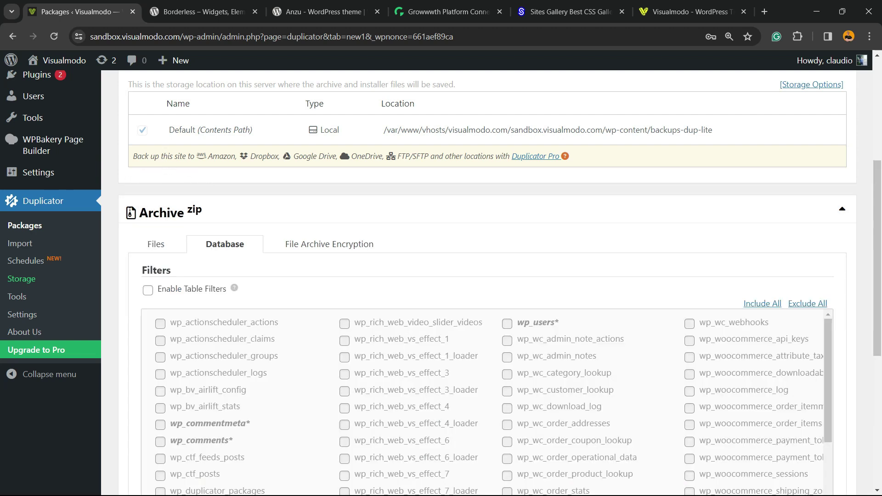
pyautogui.click(148, 289)
pyautogui.scroll(-2, 147, 290)
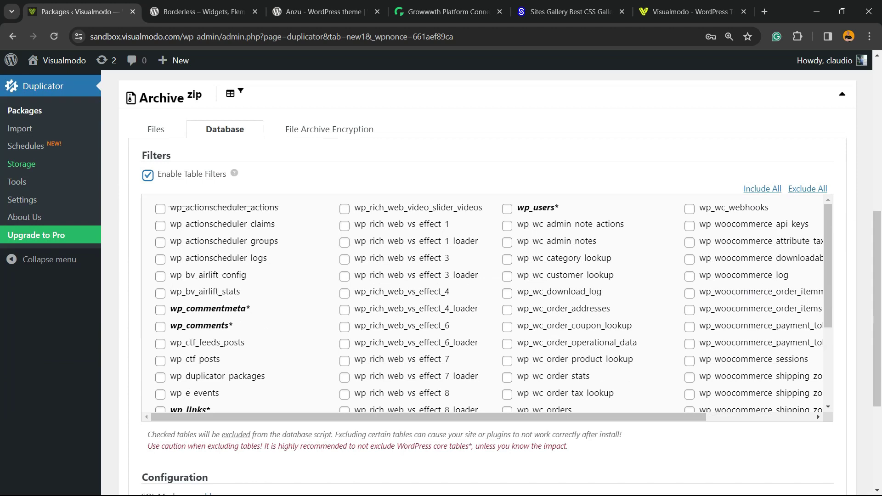
pyautogui.click(147, 175)
# Step: Examine the archive's database table list and the SQL configuration options below it
pyautogui.scroll(-5, 817, 299)
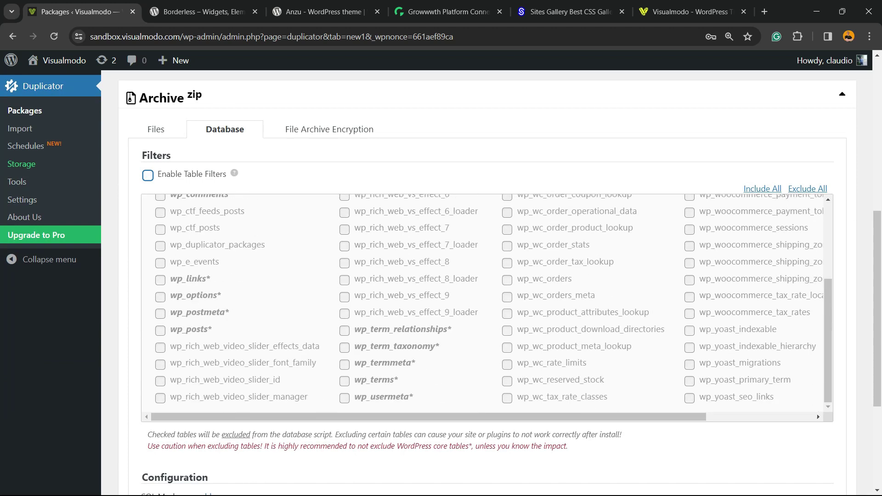
pyautogui.scroll(5, 817, 299)
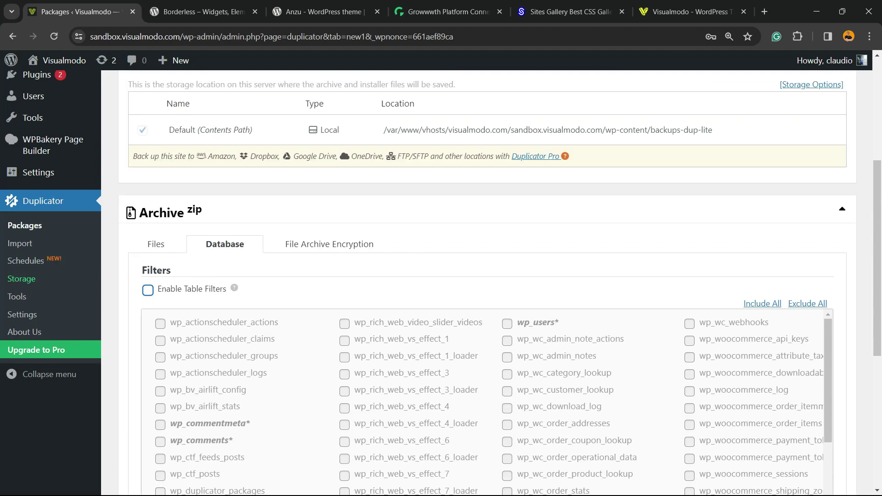
pyautogui.scroll(-7, 817, 299)
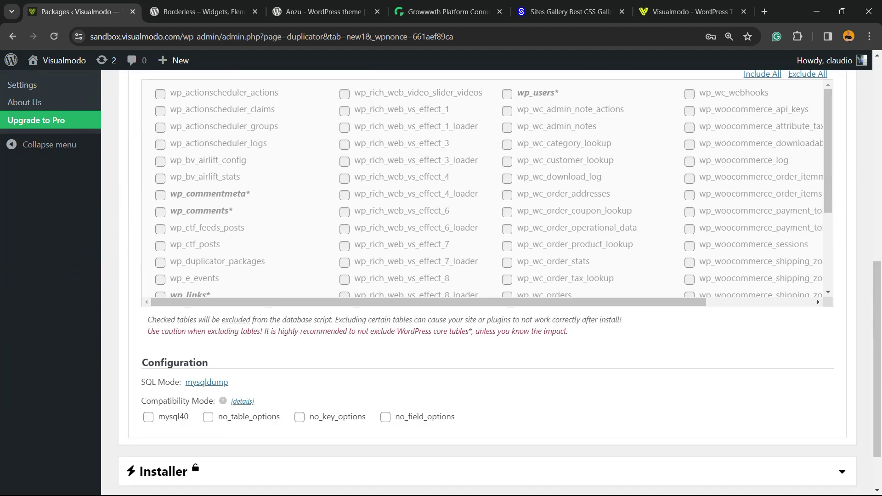
pyautogui.scroll(-4, 817, 300)
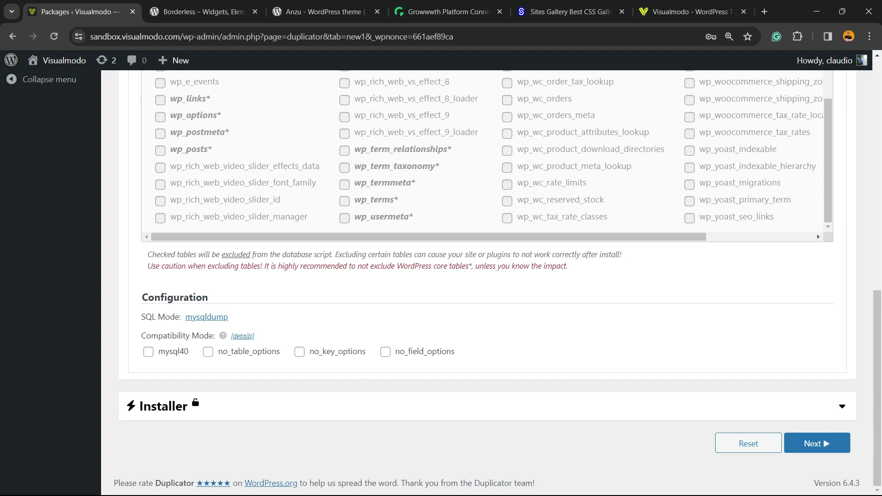
pyautogui.scroll(10, 487, 294)
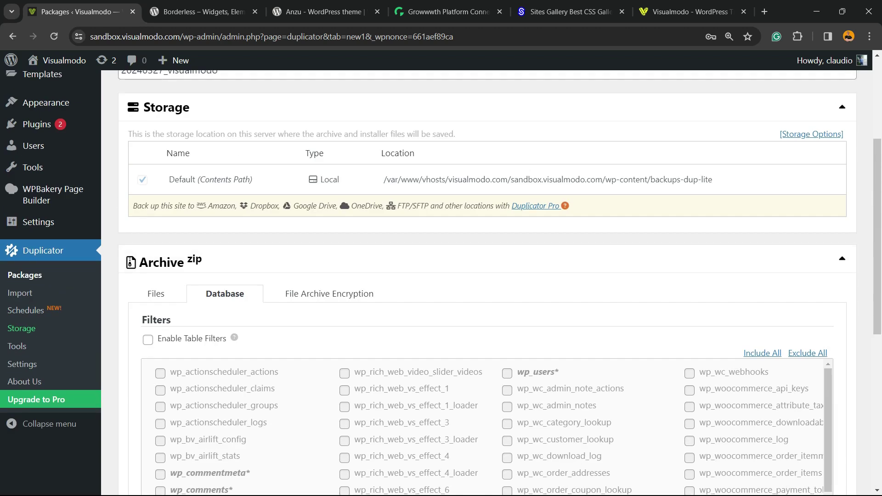
pyautogui.scroll(-5, 487, 282)
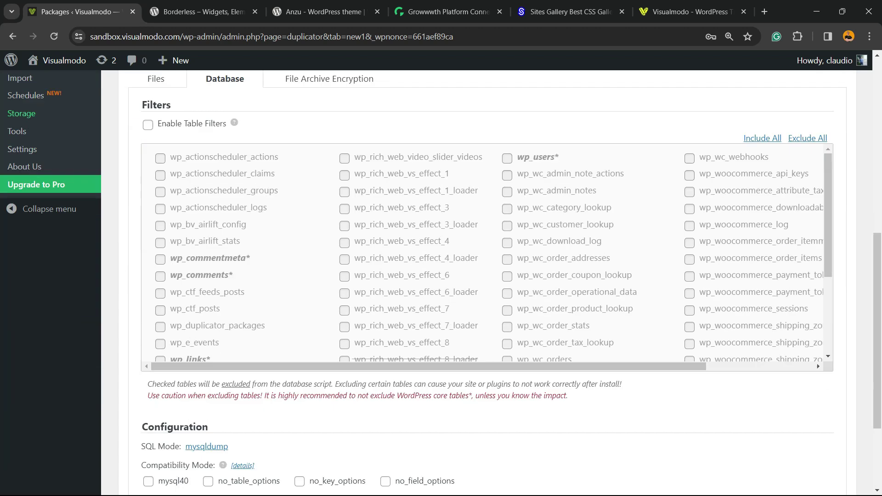
pyautogui.scroll(5, 487, 282)
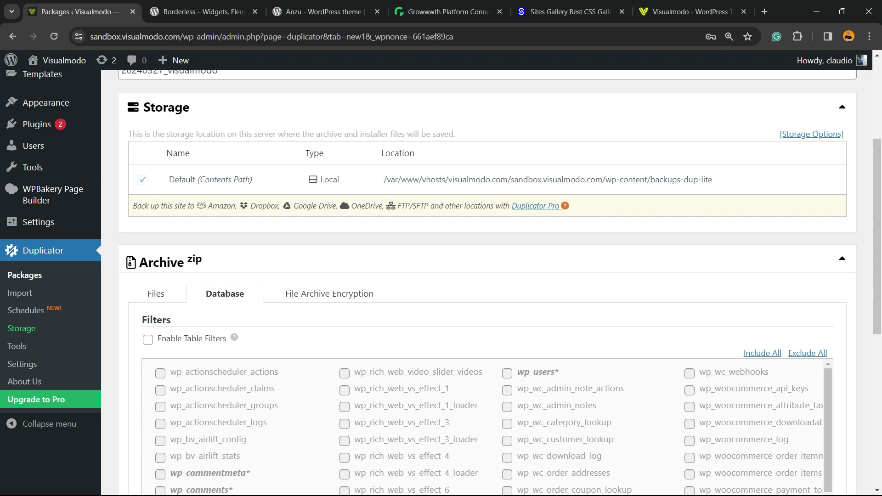
# Step: Enable table filters and mark wp_actionscheduler_claims, wp_actionscheduler_groups, wp_actionscheduler_logs, wp_bv_airlift_config and wp_bv_airlift_stats for exclusion
pyautogui.click(147, 339)
pyautogui.scroll(-3, 152, 322)
pyautogui.click(160, 275)
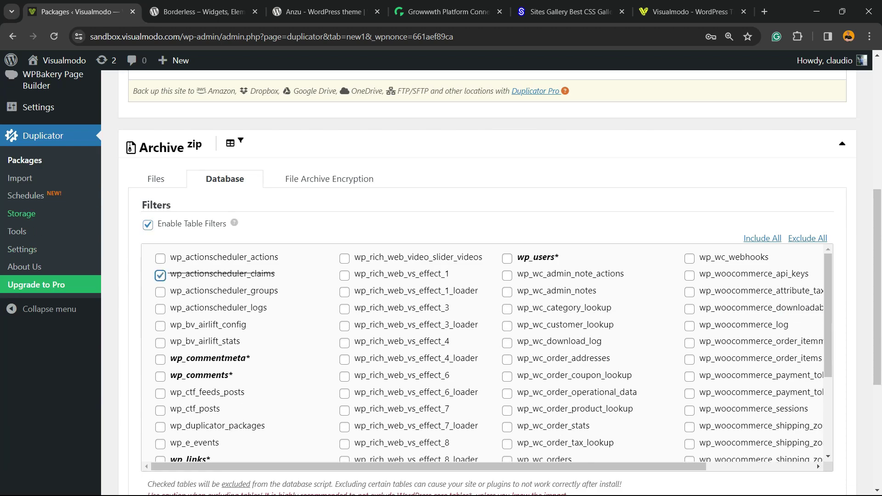
pyautogui.click(160, 292)
pyautogui.click(160, 309)
pyautogui.click(160, 326)
pyautogui.click(160, 343)
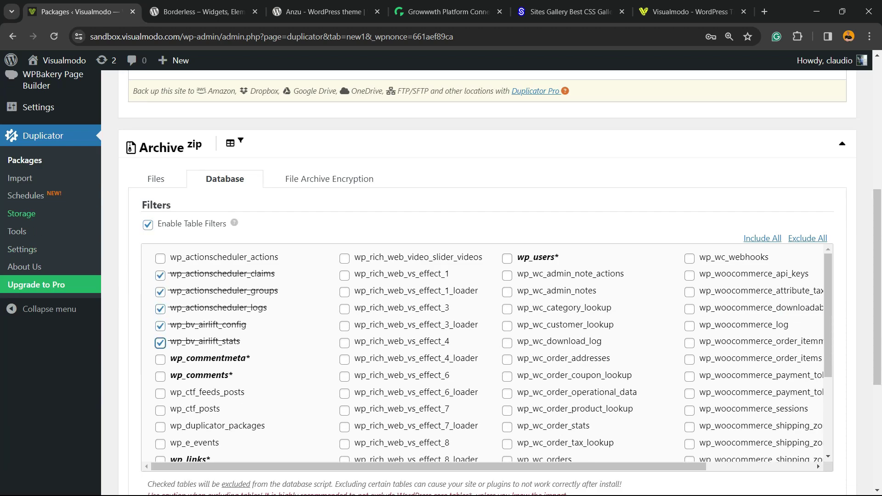
# Step: Clear the exclusion marks on the actionscheduler and bv_airlift tables and disable table filters
pyautogui.click(160, 275)
pyautogui.click(160, 292)
pyautogui.click(160, 308)
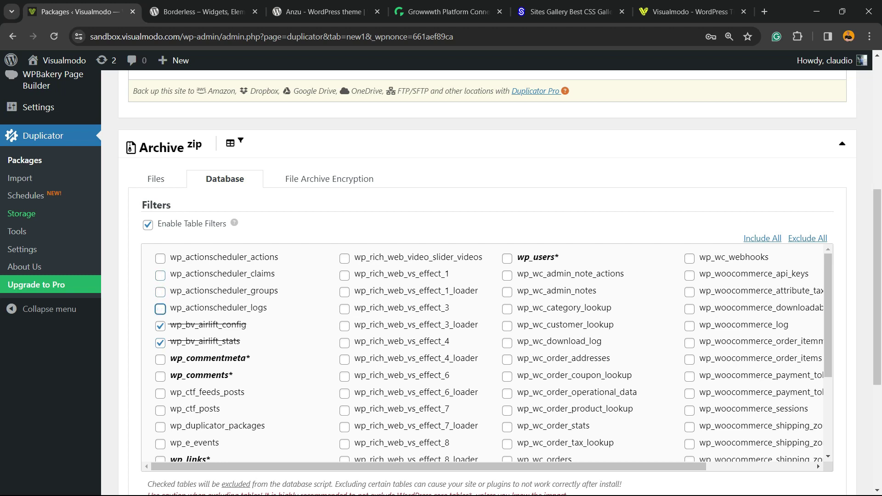
pyautogui.click(160, 326)
pyautogui.click(160, 343)
pyautogui.click(147, 225)
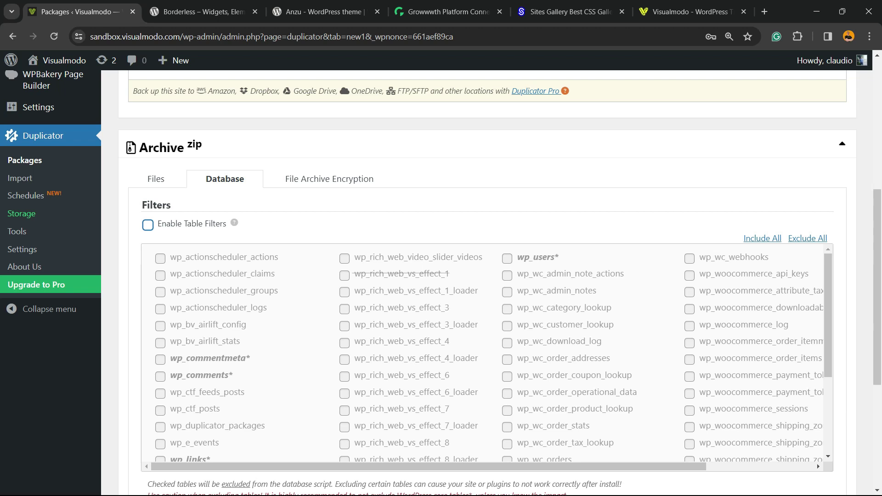
# Step: Check the core tables wp_usermeta, wp_terms, wp_termmeta, wp_term_taxonomy and wp_term_relationships in the database table list
pyautogui.scroll(-10, 487, 353)
pyautogui.scroll(2, 817, 233)
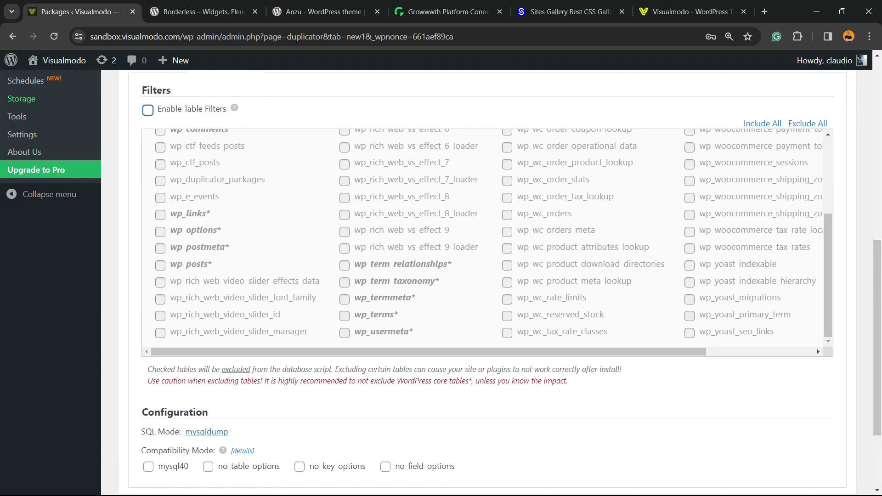
pyautogui.click(344, 333)
pyautogui.click(344, 316)
pyautogui.click(344, 299)
pyautogui.click(345, 283)
pyautogui.click(344, 282)
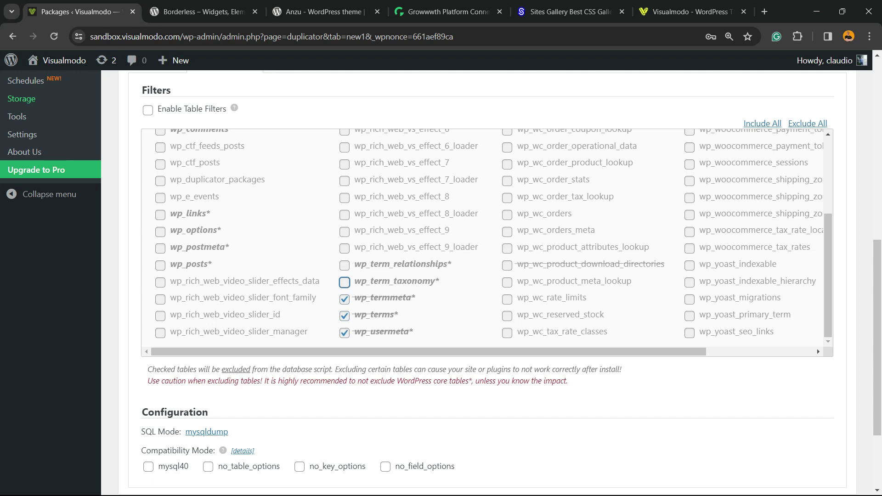
pyautogui.click(344, 265)
pyautogui.click(344, 282)
pyautogui.doubleClick(344, 249)
pyautogui.click(345, 249)
pyautogui.click(344, 231)
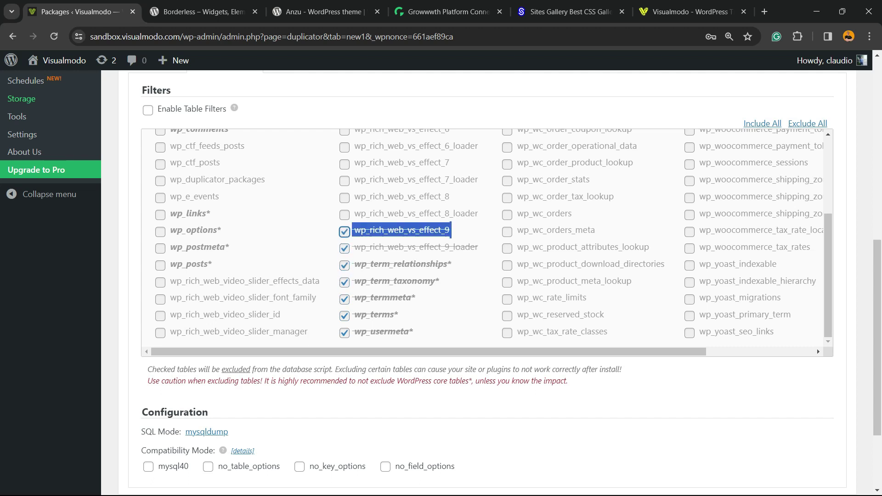
pyautogui.press('space')
pyautogui.press('Tab')
pyautogui.press('space')
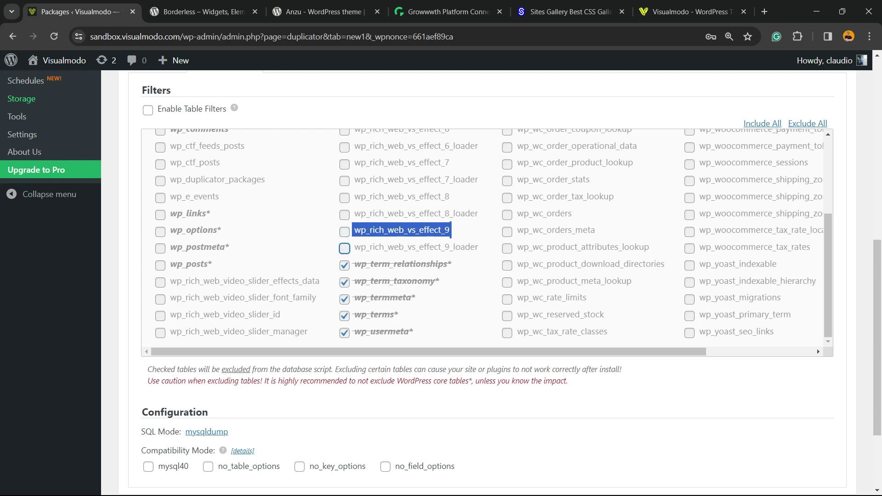
# Step: Check the core tables wp_posts, wp_postmeta, wp_options and wp_links in the database table list
pyautogui.click(160, 265)
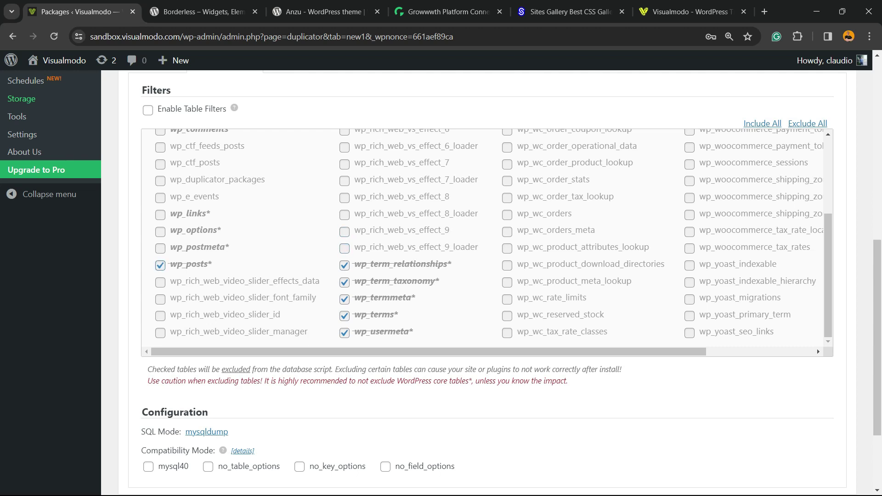
pyautogui.press('Tab')
pyautogui.press('space')
pyautogui.press('Tab')
pyautogui.press('space')
pyautogui.press('Tab')
pyautogui.press('space')
# Step: Check the core tables wp_comments, wp_commentmeta and wp_users in the database table list
pyautogui.scroll(5, 817, 349)
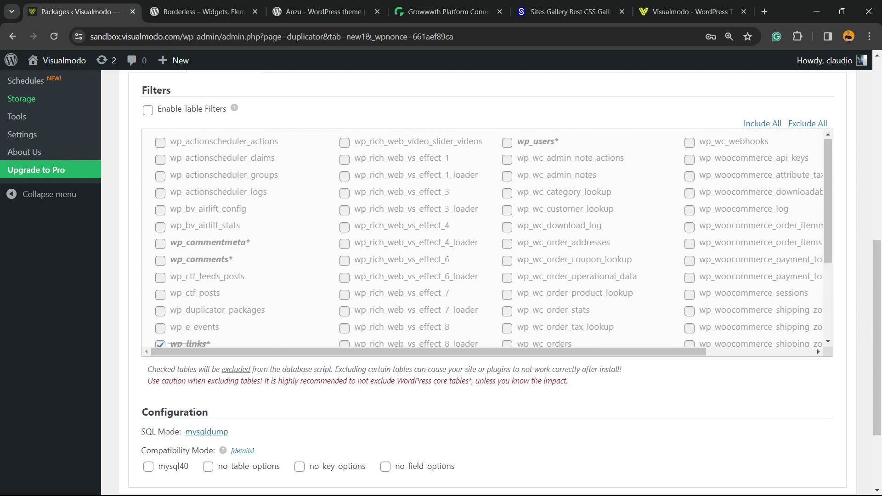
pyautogui.scroll(-3, 487, 354)
pyautogui.scroll(3, 487, 354)
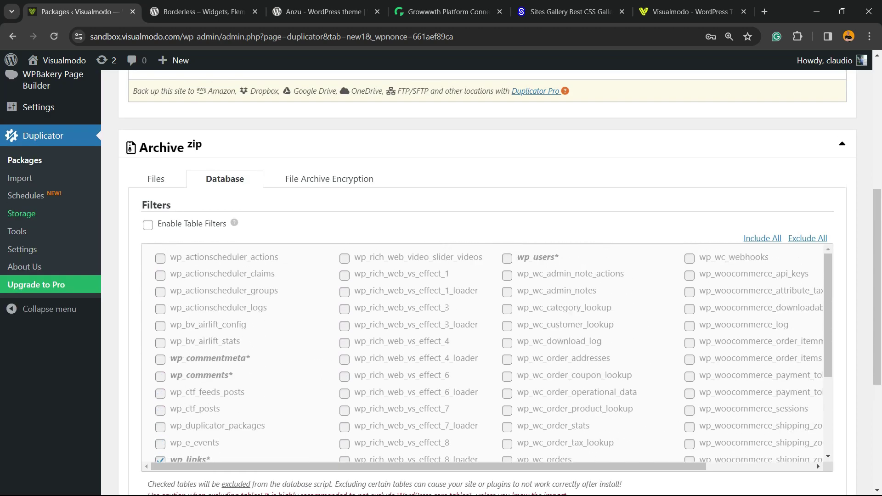
pyautogui.click(160, 377)
pyautogui.click(160, 359)
pyautogui.scroll(3, 415, 325)
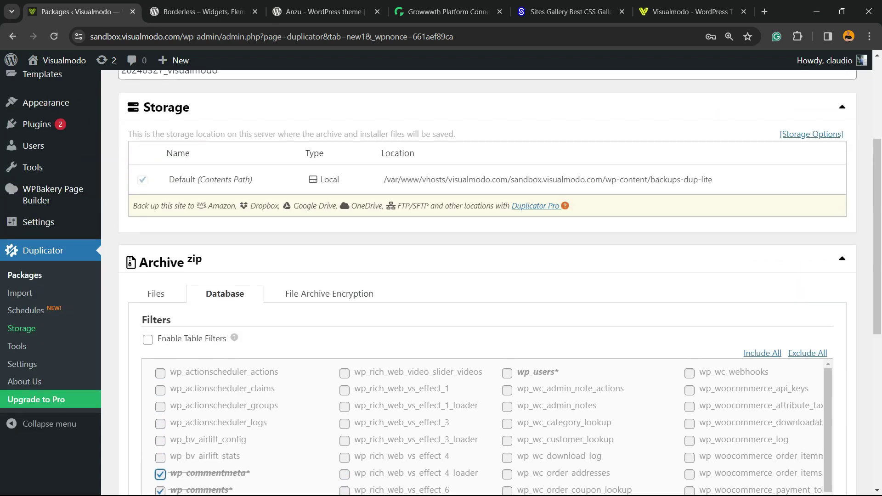
pyautogui.click(507, 373)
# Step: Proceed to the package's Scan stage and review the setup, files and database checks
pyautogui.scroll(-8, 487, 283)
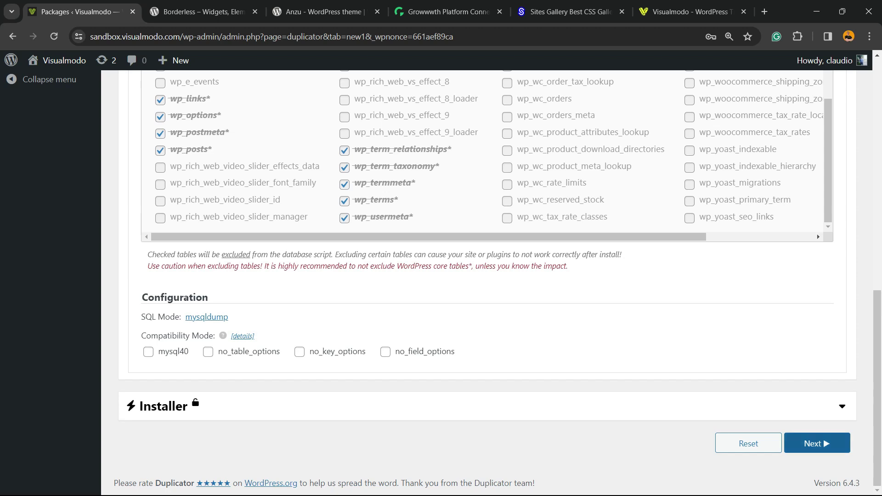
pyautogui.press('Return')
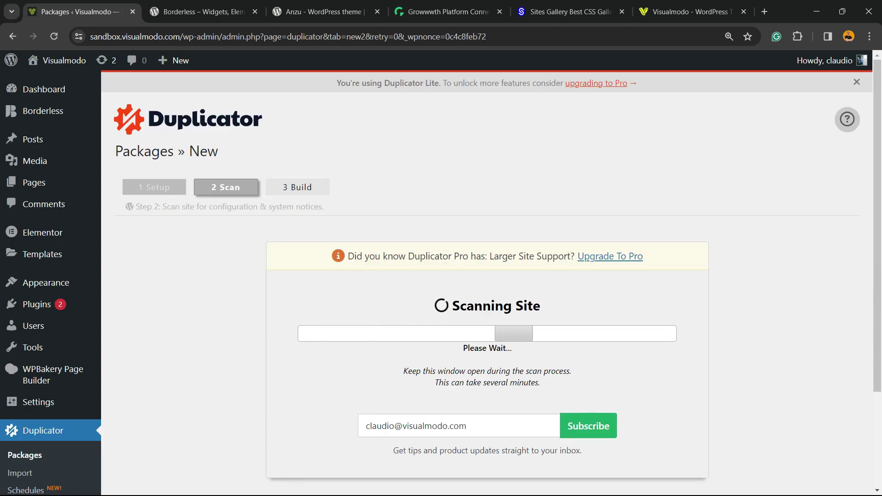
pyautogui.scroll(-2, 487, 276)
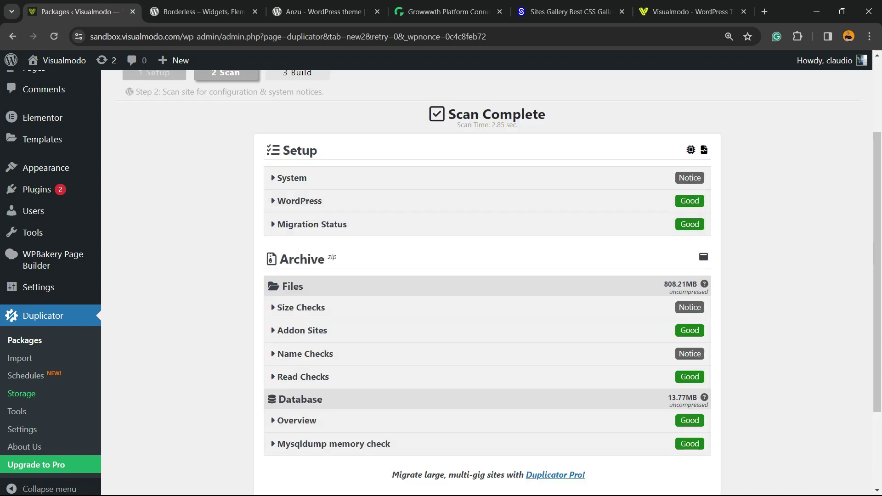
# Step: Build the Duplicator package from the completed scan and wait for the build to finish
pyautogui.scroll(-3, 487, 283)
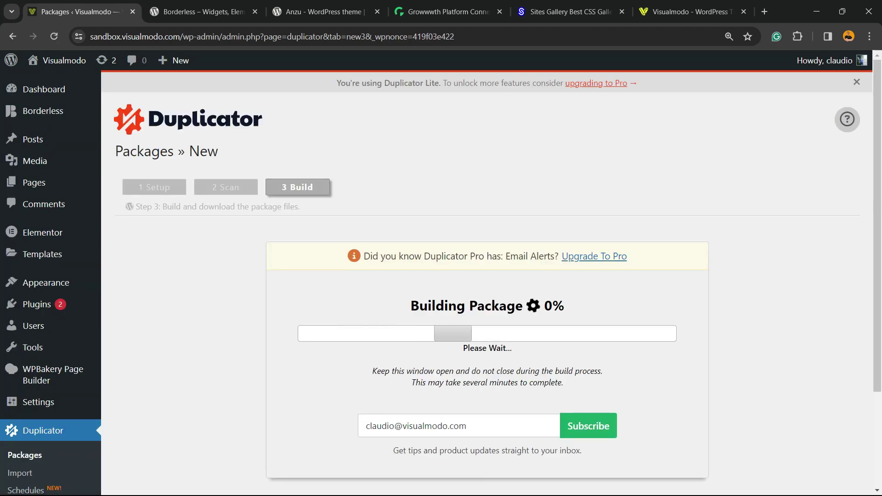
pyautogui.scroll(-3, 487, 275)
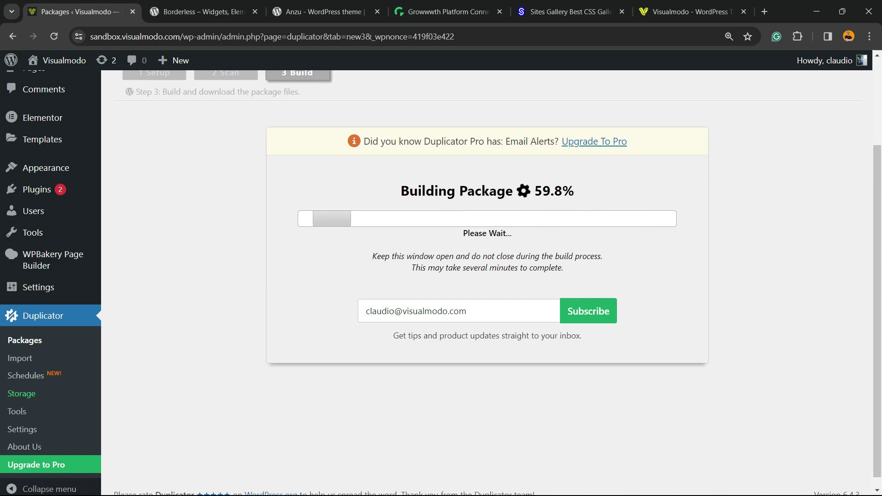
pyautogui.scroll(3, 487, 276)
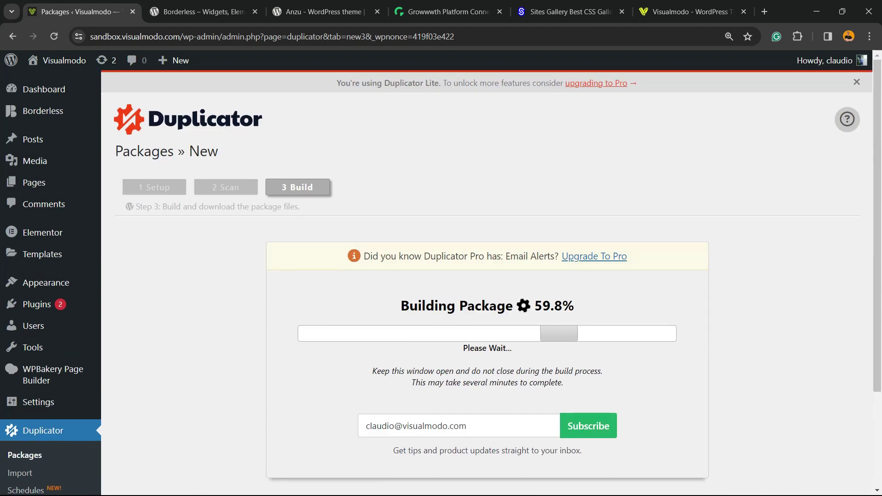
pyautogui.scroll(-3, 487, 275)
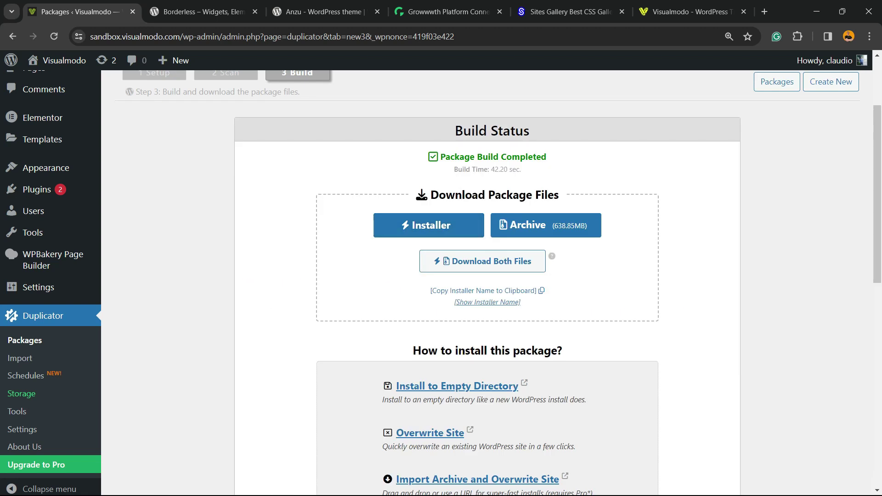
# Step: Download both package files, the installer and the archive, allowing the site to download multiple files
pyautogui.click(483, 261)
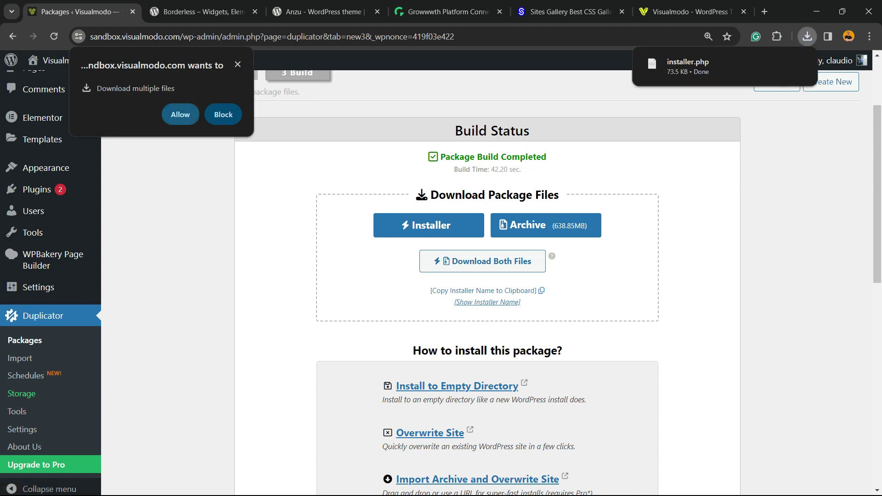
pyautogui.click(180, 114)
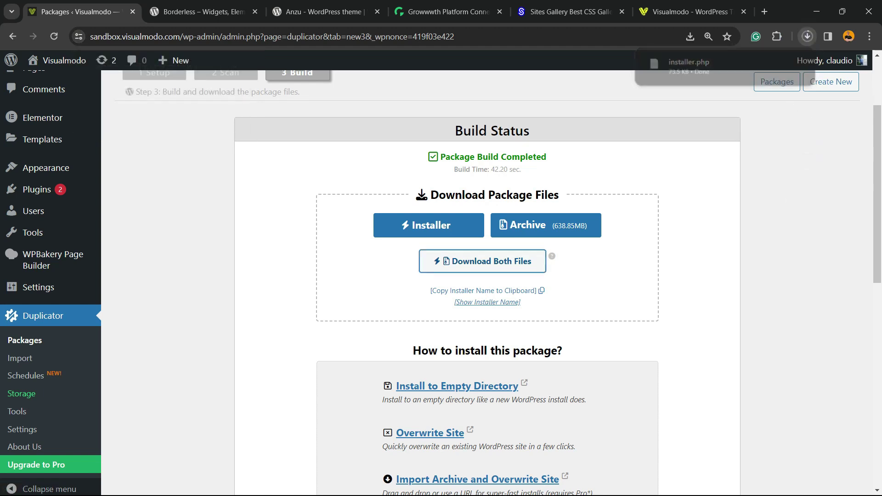
pyautogui.moveTo(735, 94)
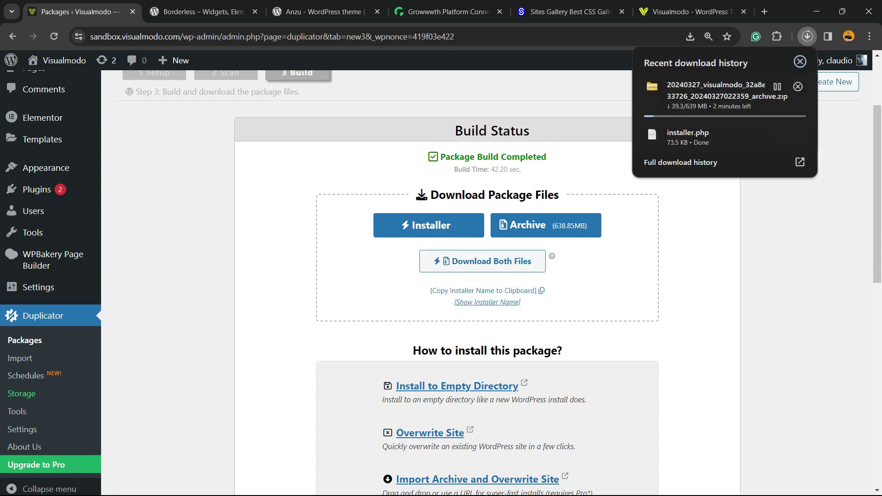
# Step: Review the package download options and the installation methods listed on the Build Status page
pyautogui.scroll(-2, 528, 184)
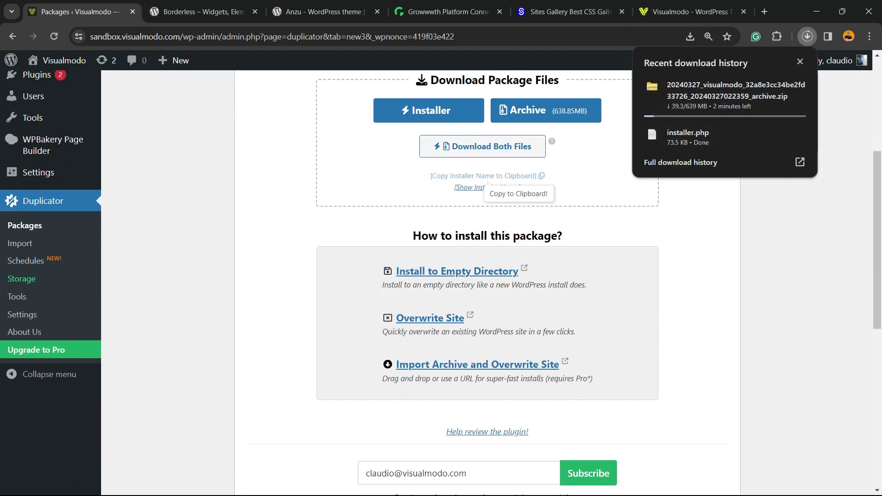
pyautogui.scroll(4, 528, 184)
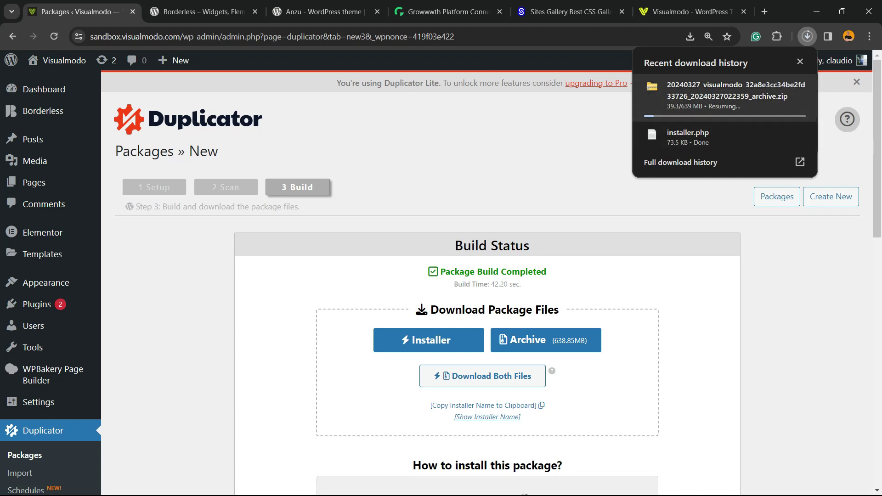
pyautogui.scroll(-7, 487, 276)
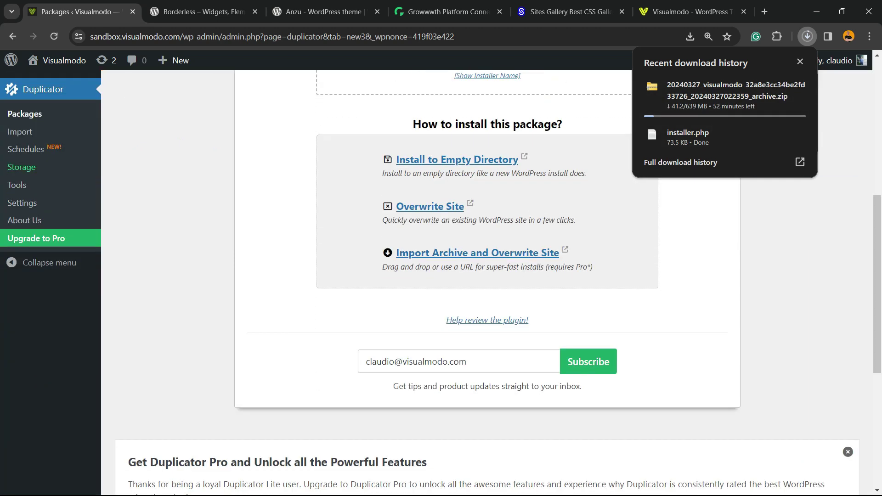
pyautogui.scroll(7, 487, 276)
pyautogui.scroll(-7, 487, 276)
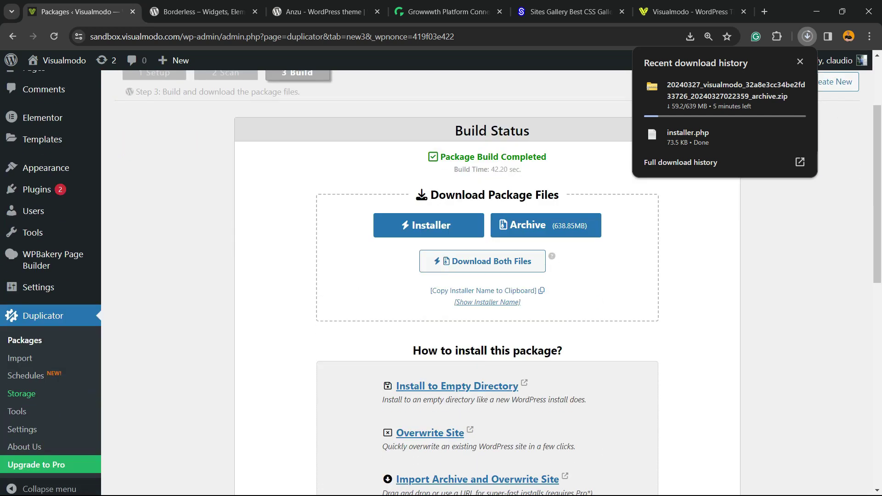
pyautogui.scroll(7, 487, 276)
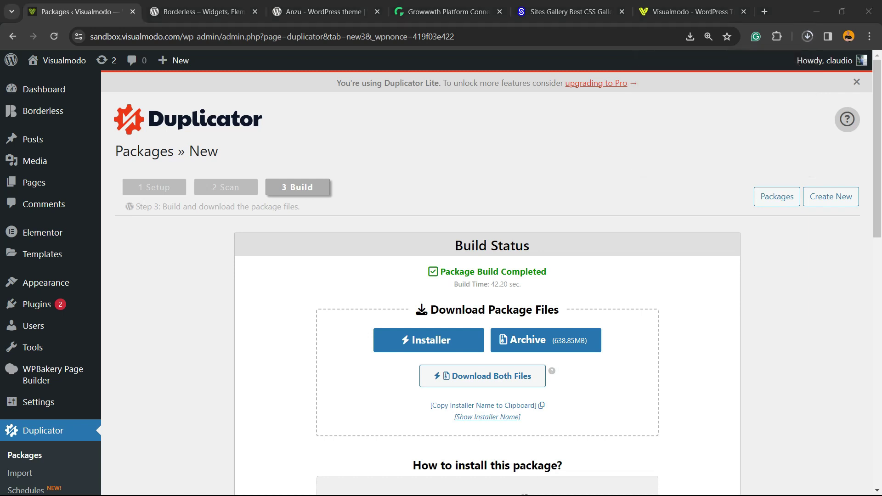
# Step: View the Borderless plugin page and the Anzu theme page on WordPress.org, highlighting their titles
pyautogui.click(202, 11)
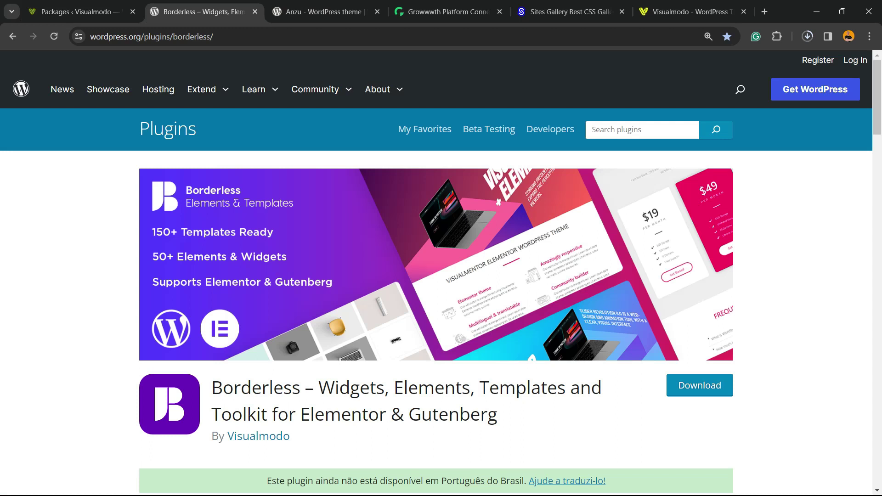
pyautogui.moveTo(211, 387); pyautogui.dragTo(497, 415)
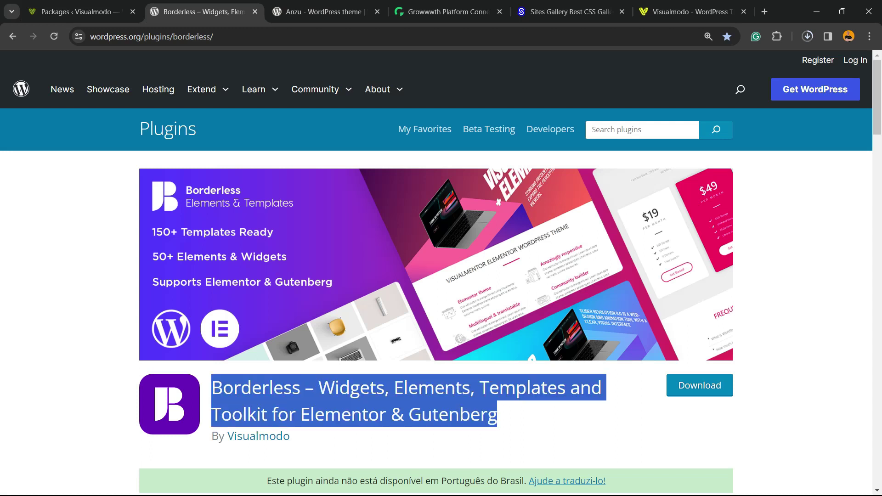
pyautogui.doubleClick(351, 387)
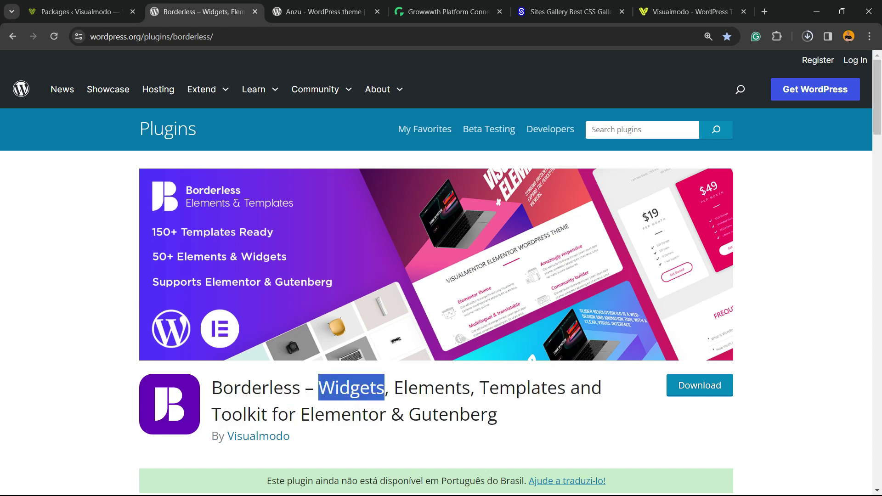
pyautogui.hotkey('ctrl', 'Tab')
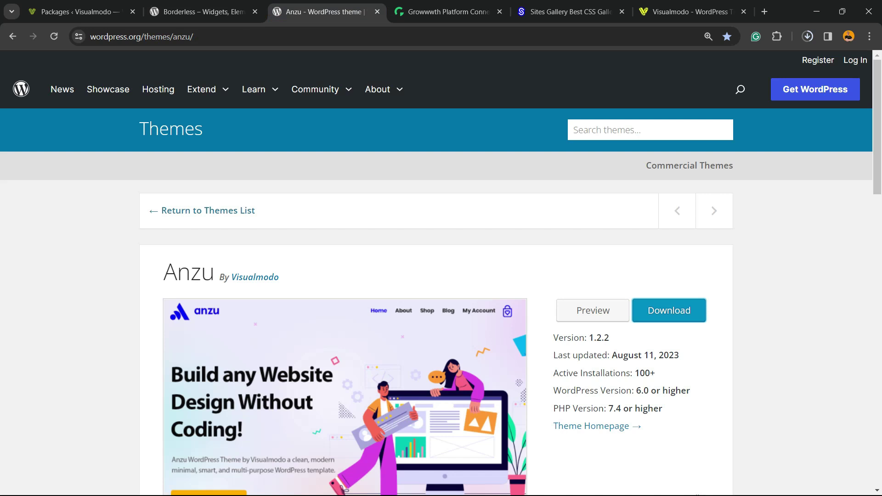
pyautogui.tripleClick(215, 293)
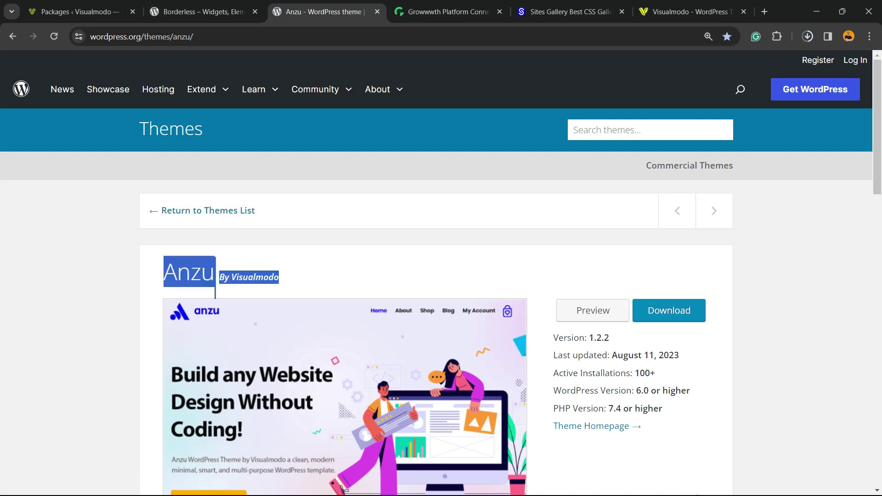
# Step: Switch to the Growwwth website and browse its publisher listings with prices and link types
pyautogui.hotkey('ctrl', 'Tab')
pyautogui.scroll(-5, 215, 294)
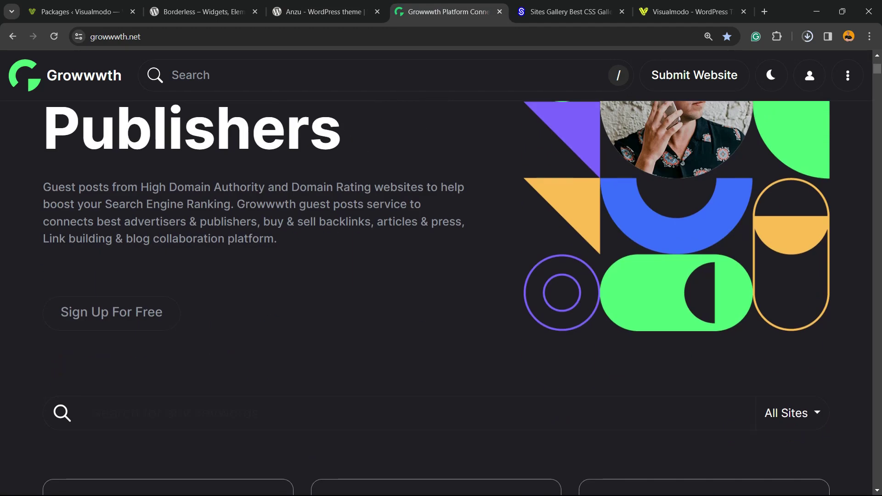
pyautogui.scroll(-18, 441, 294)
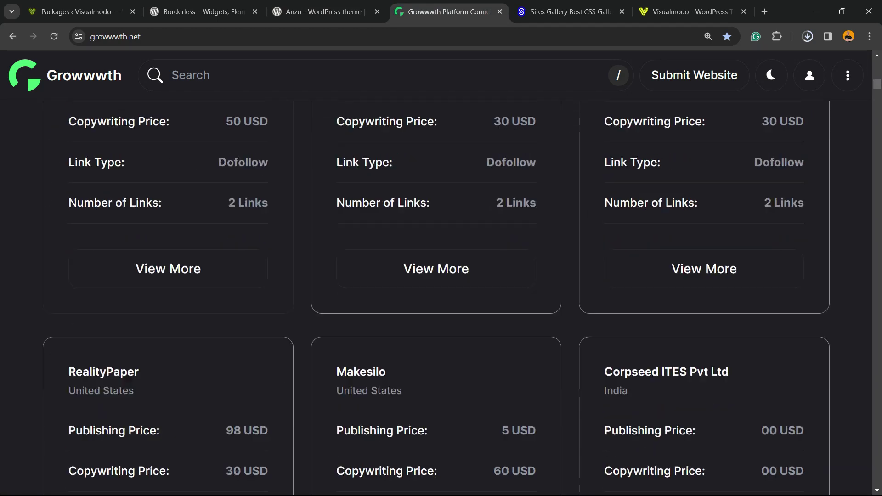
pyautogui.scroll(-15, 442, 294)
# Step: Switch to the Sites Gallery website and browse its showcase of website designs
pyautogui.hotkey('ctrl', 'Tab')
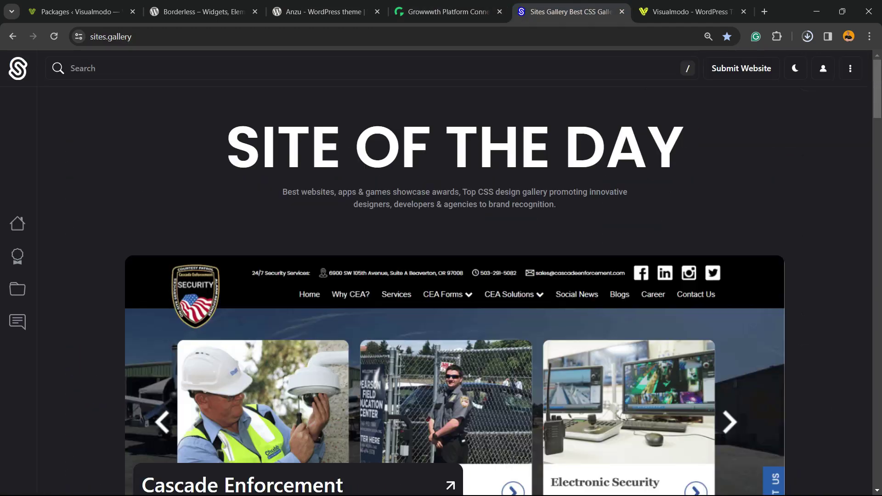
pyautogui.scroll(-12, 234, 183)
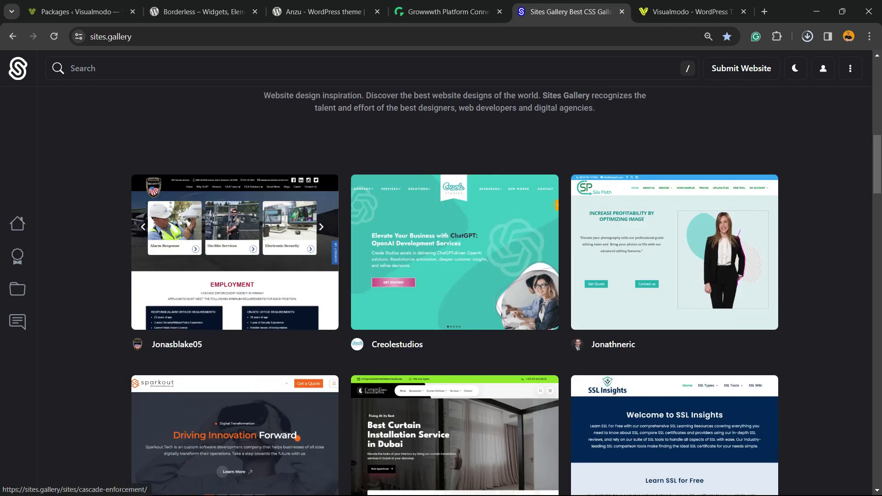
pyautogui.scroll(-6, 234, 184)
pyautogui.scroll(-1, 234, 184)
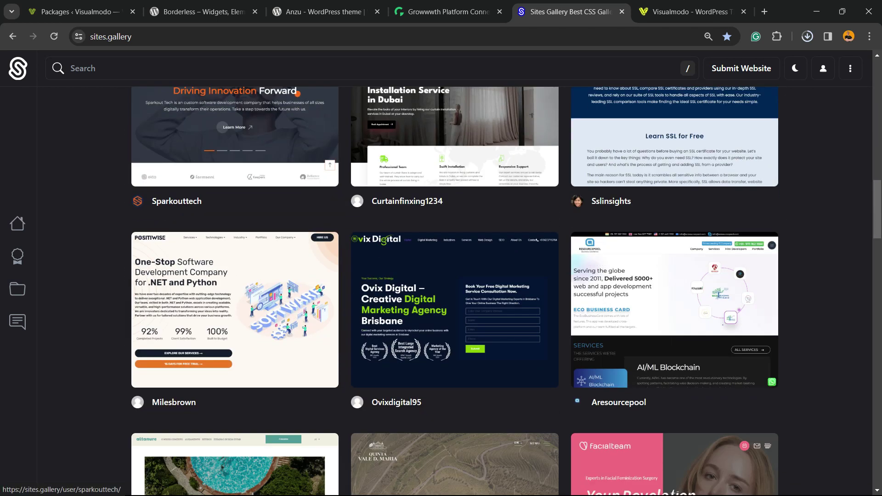
pyautogui.scroll(-2, 235, 184)
pyautogui.scroll(-9, 234, 183)
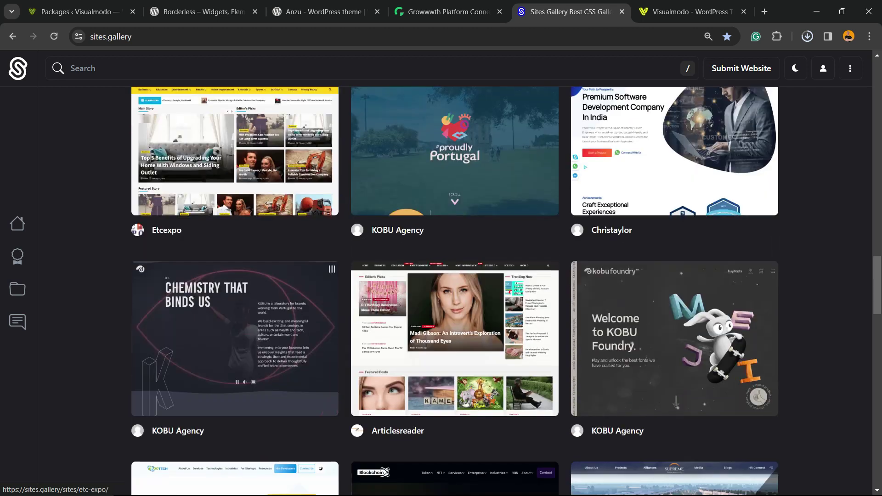
# Step: Open the Templates Library on the Visualmodo website and browse the ready-made website templates
pyautogui.hotkey('ctrl', 'Tab')
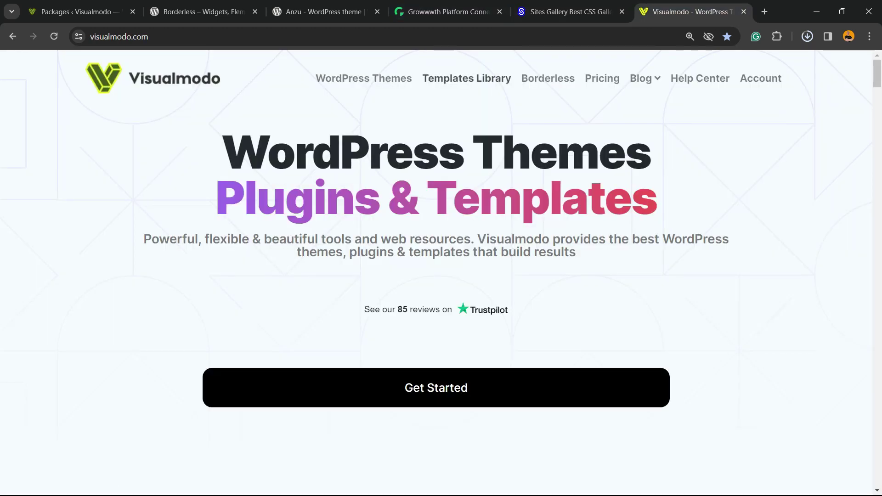
pyautogui.click(466, 78)
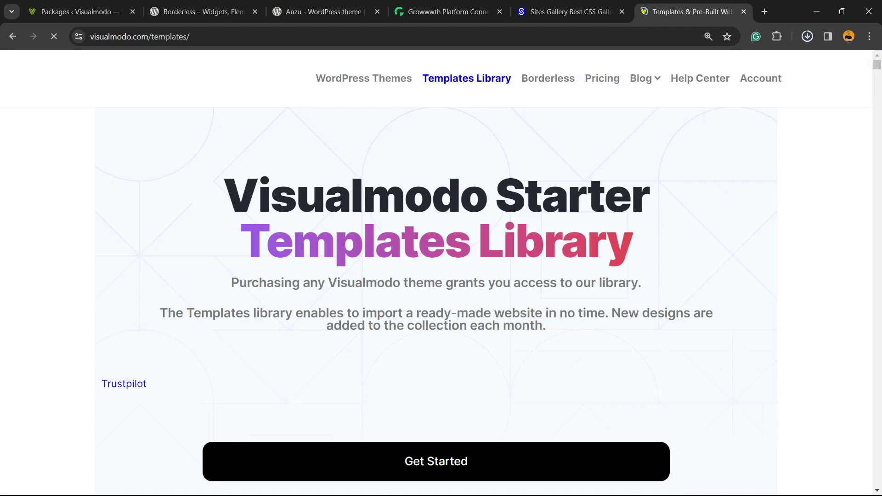
pyautogui.scroll(-7, 441, 276)
pyautogui.scroll(-7, 441, 276)
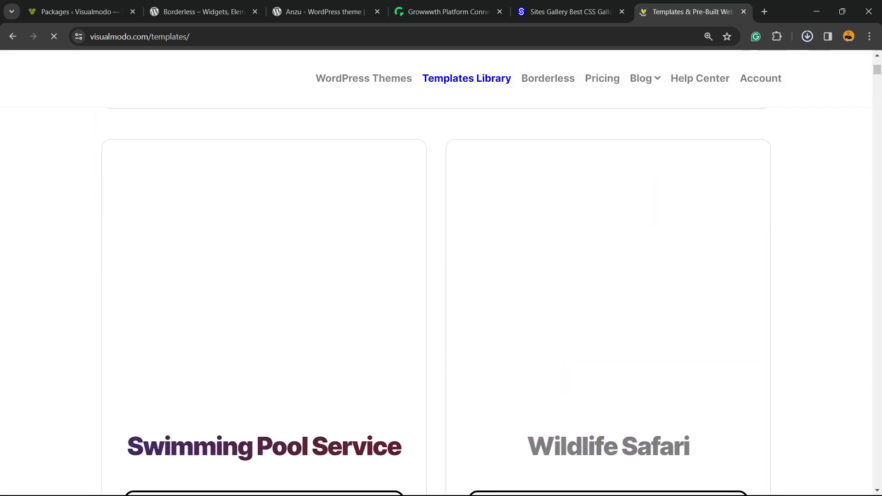
pyautogui.scroll(-20, 441, 276)
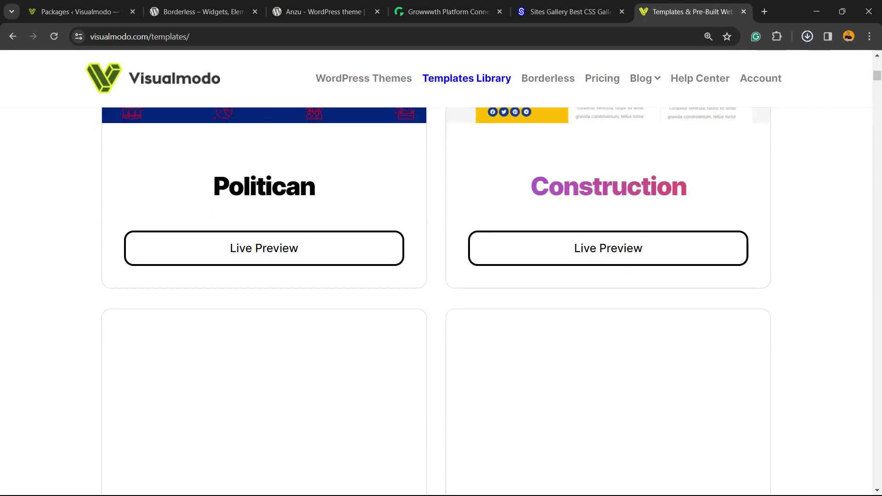
pyautogui.press('End')
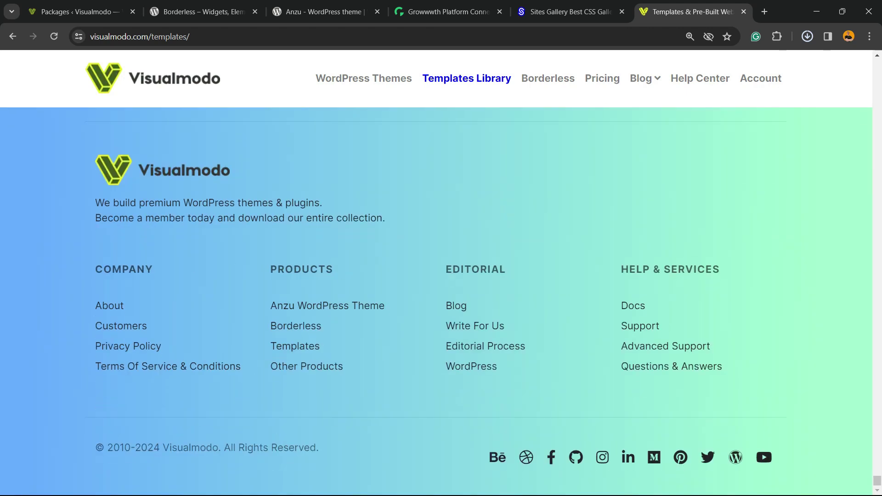
pyautogui.scroll(15, 442, 275)
pyautogui.scroll(10, 441, 276)
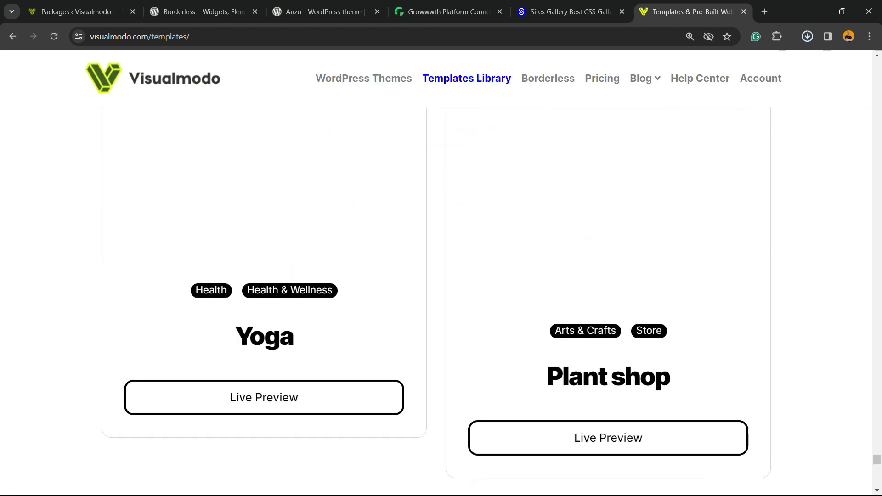
pyautogui.scroll(10, 441, 275)
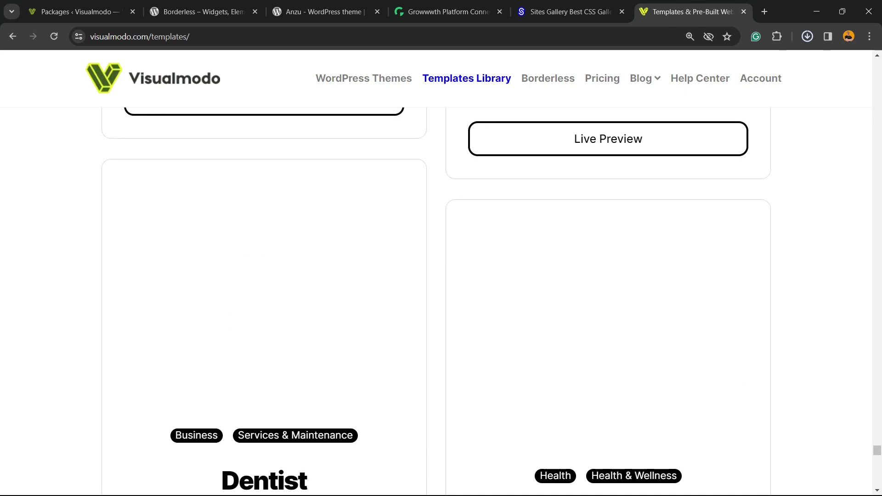
pyautogui.scroll(10, 441, 276)
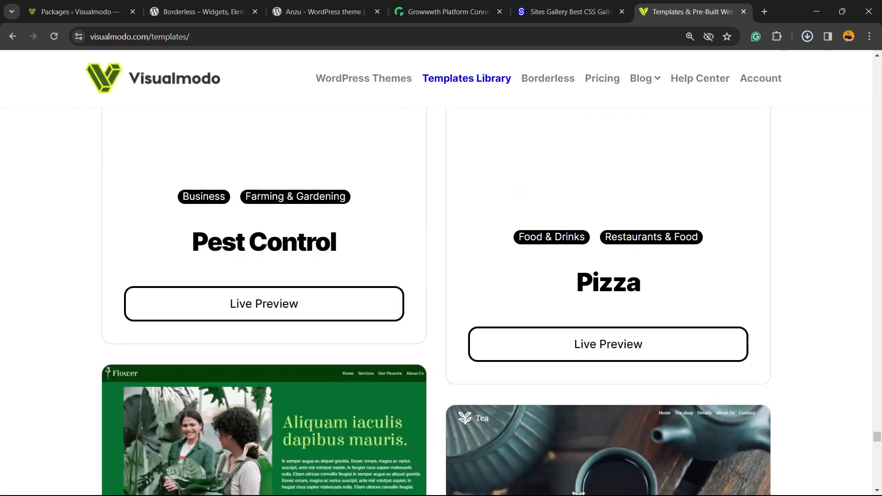
pyautogui.scroll(10, 441, 275)
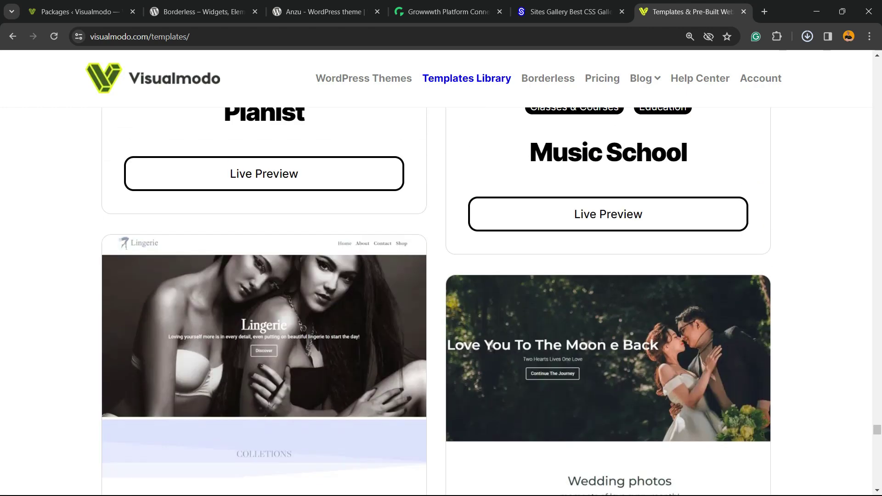